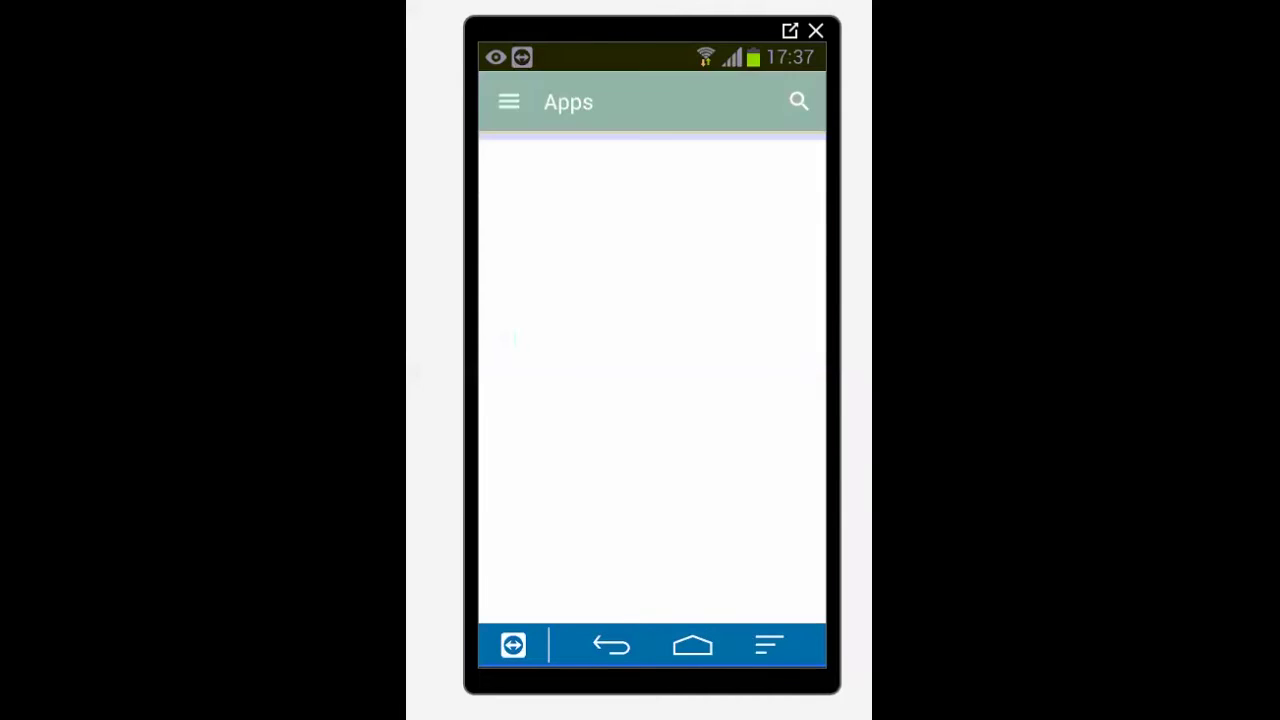
- Search the Play Store for 'smartapp lock' from the search history to find Smart AppLock
{"action": "left_click", "coordinate": [799, 101]}
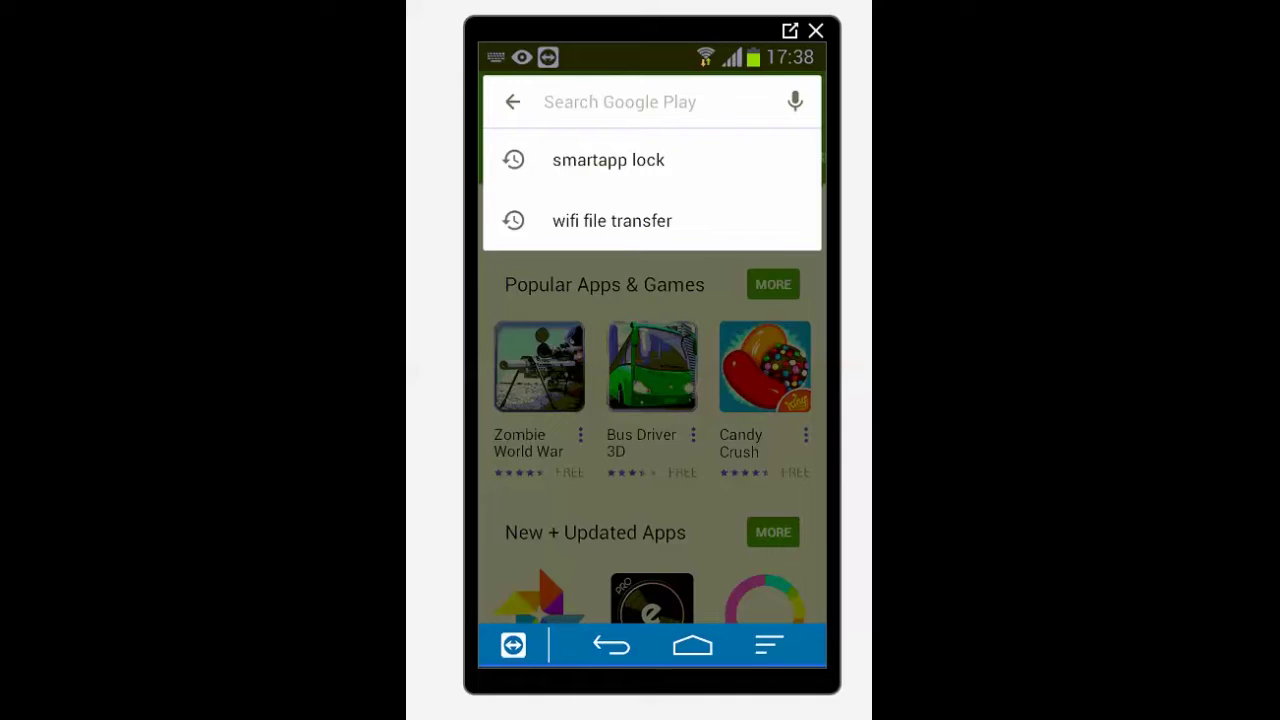
{"action": "type", "text": "smart"}
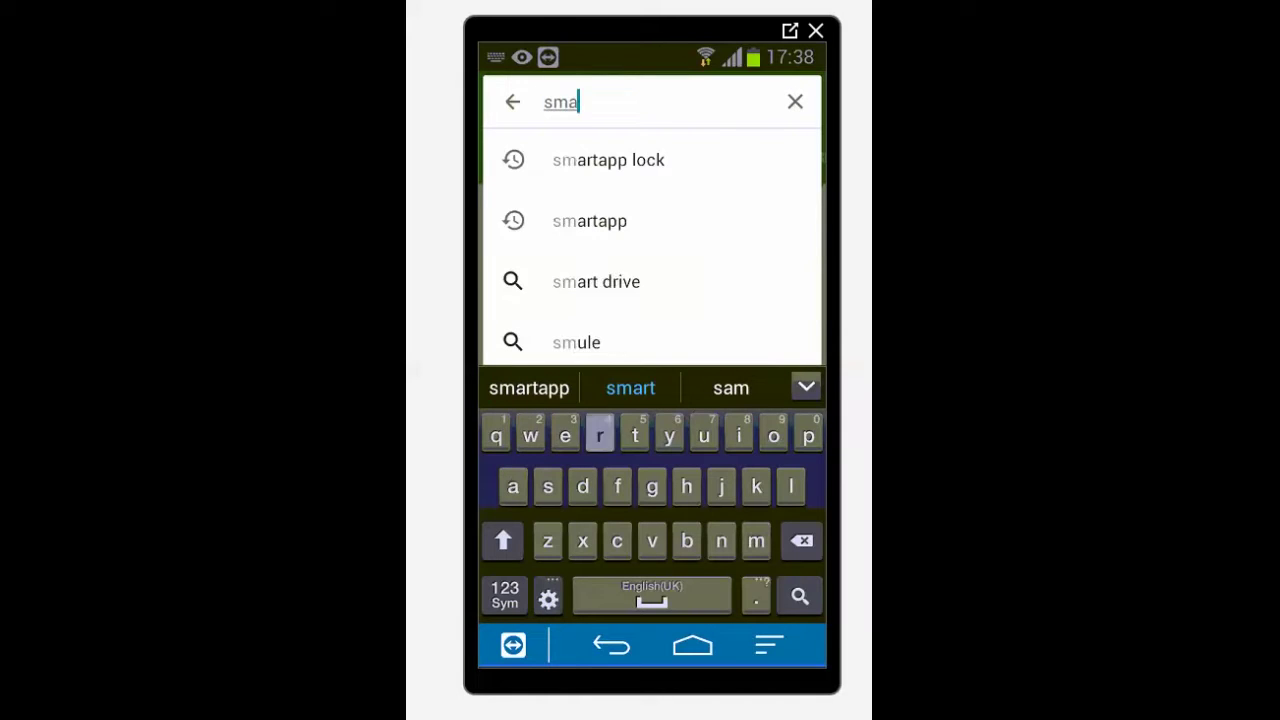
{"action": "left_click", "coordinate": [608, 160]}
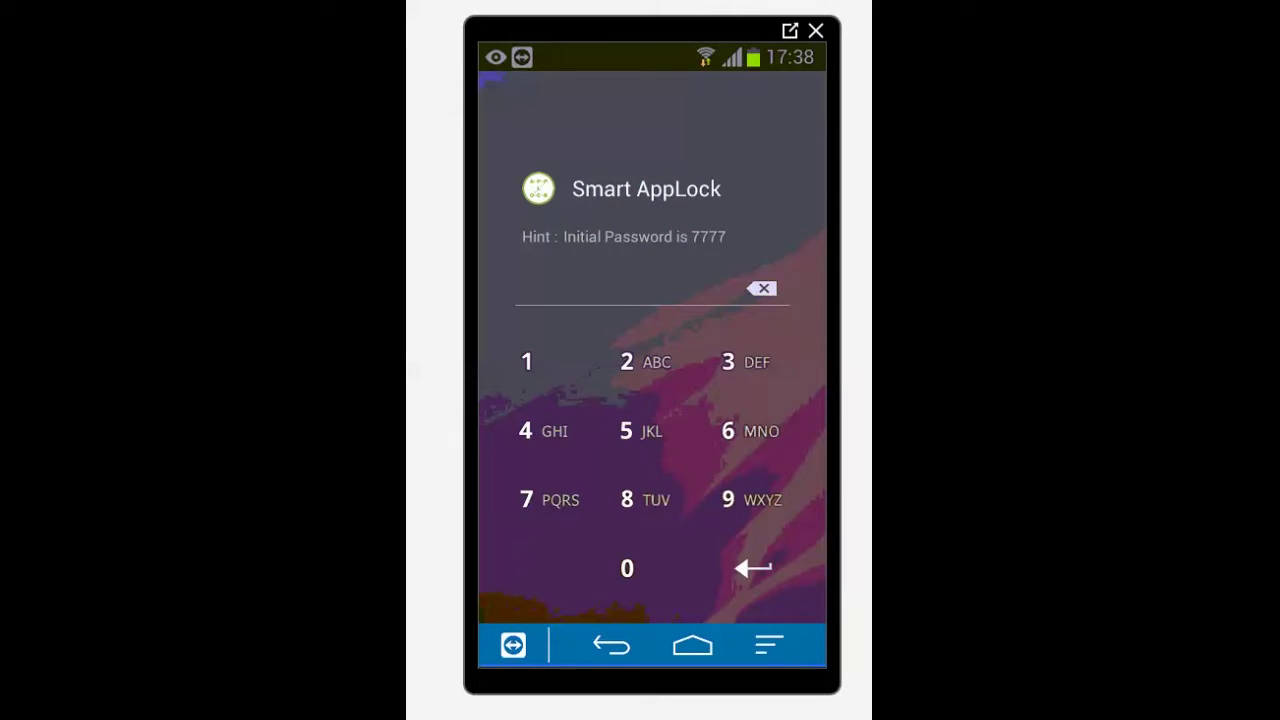
- Unlock Smart AppLock by entering its four-digit initial password on the keypad
{"action": "left_click", "coordinate": [541, 499]}
{"action": "left_click", "coordinate": [541, 499]}
{"action": "left_click", "coordinate": [541, 499]}
{"action": "left_click", "coordinate": [541, 499]}
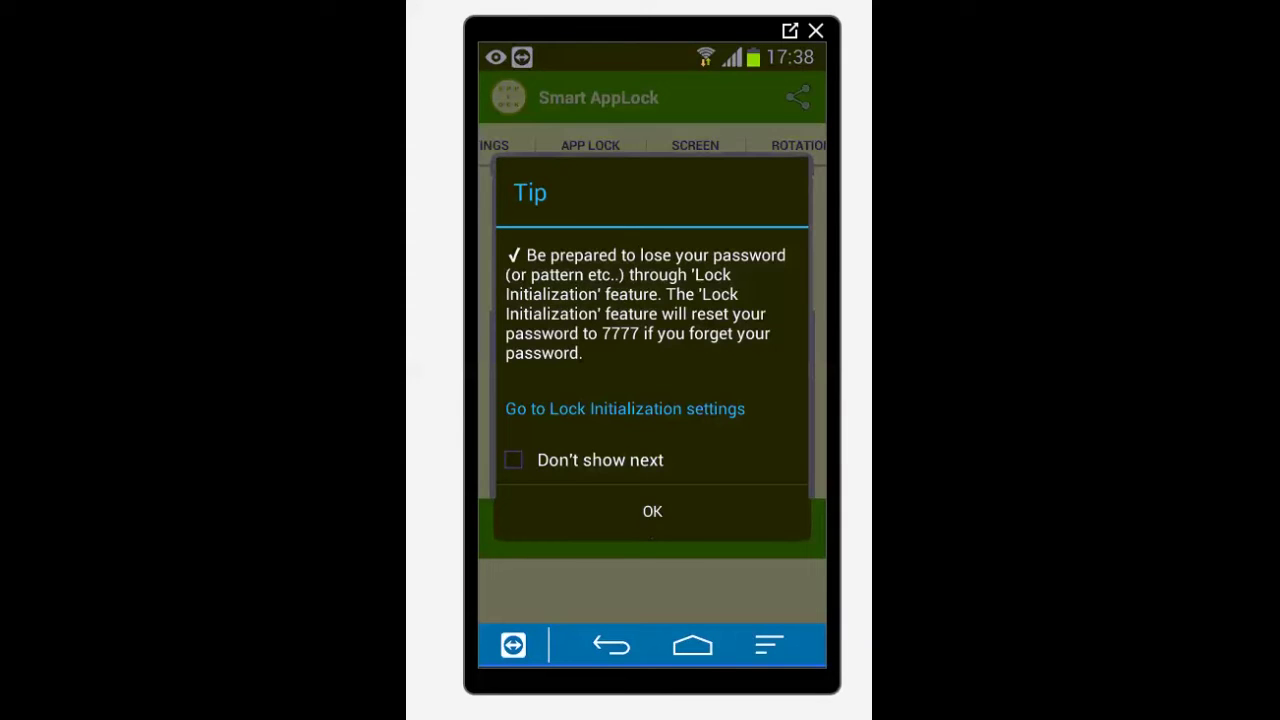
- Dismiss the tip and set a new four-digit app password in Password & Pattern Settings
{"action": "left_click", "coordinate": [652, 511]}
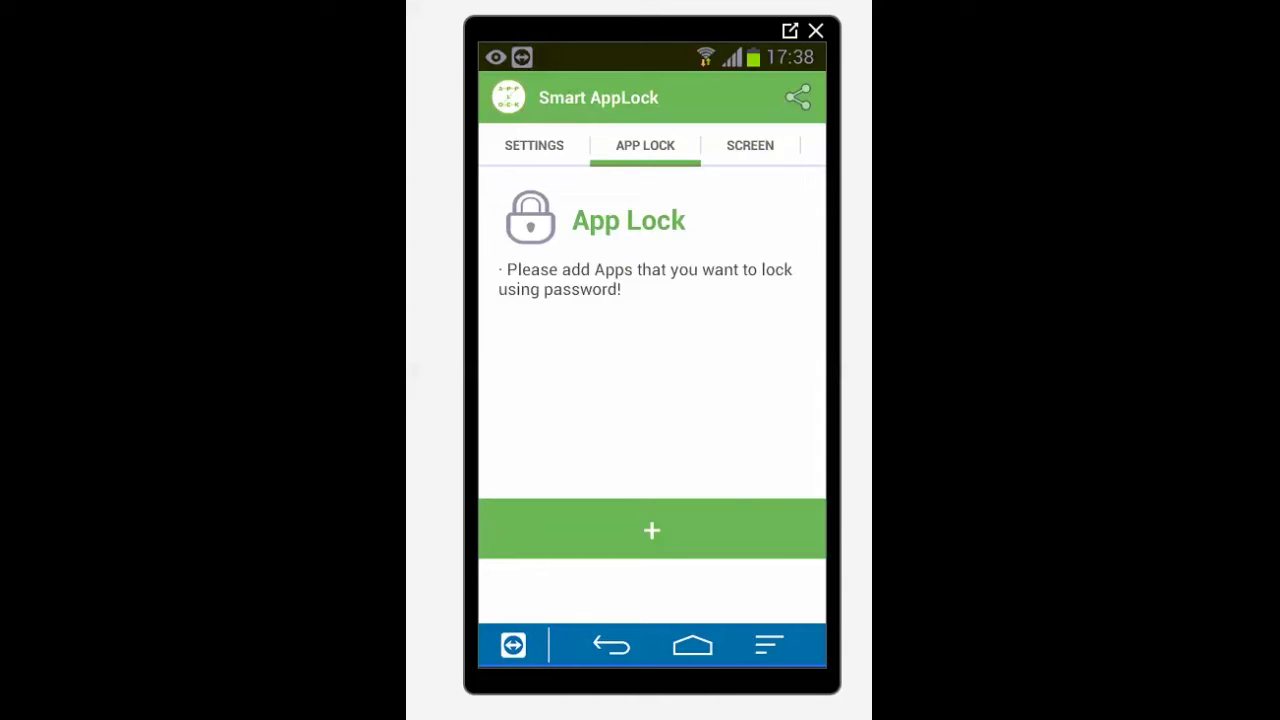
{"action": "left_click", "coordinate": [534, 145]}
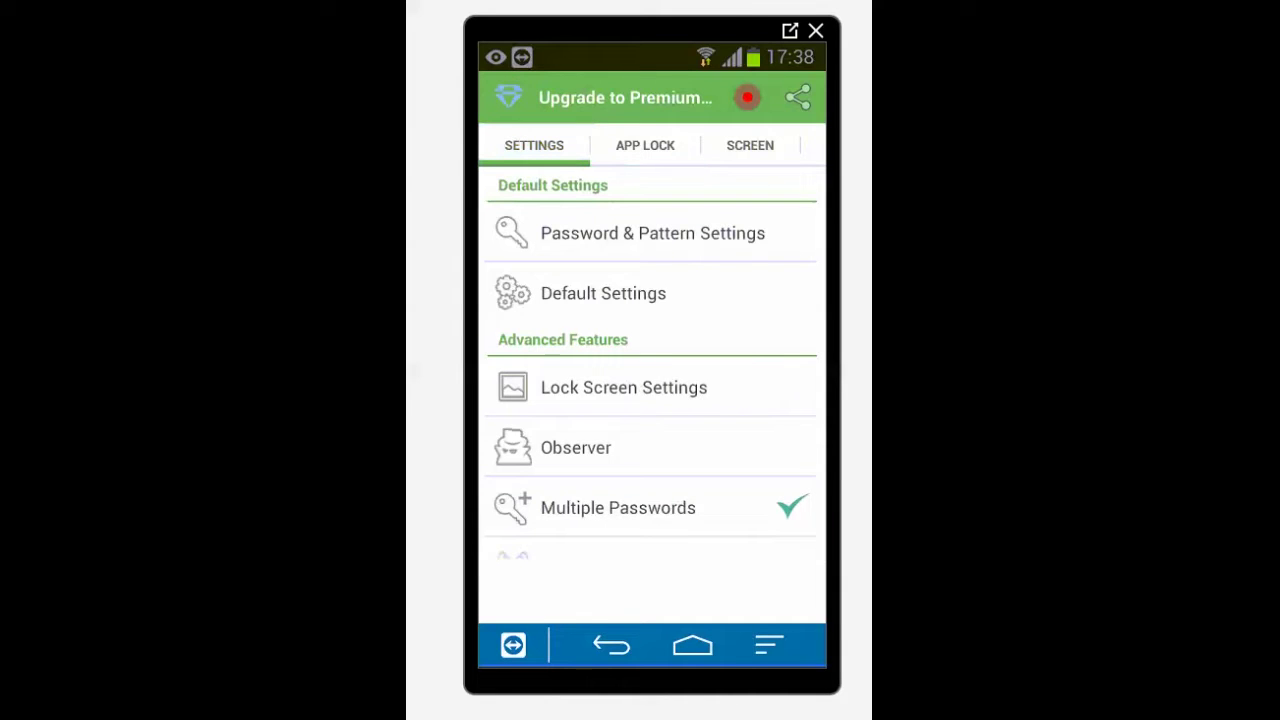
{"action": "left_click", "coordinate": [652, 233]}
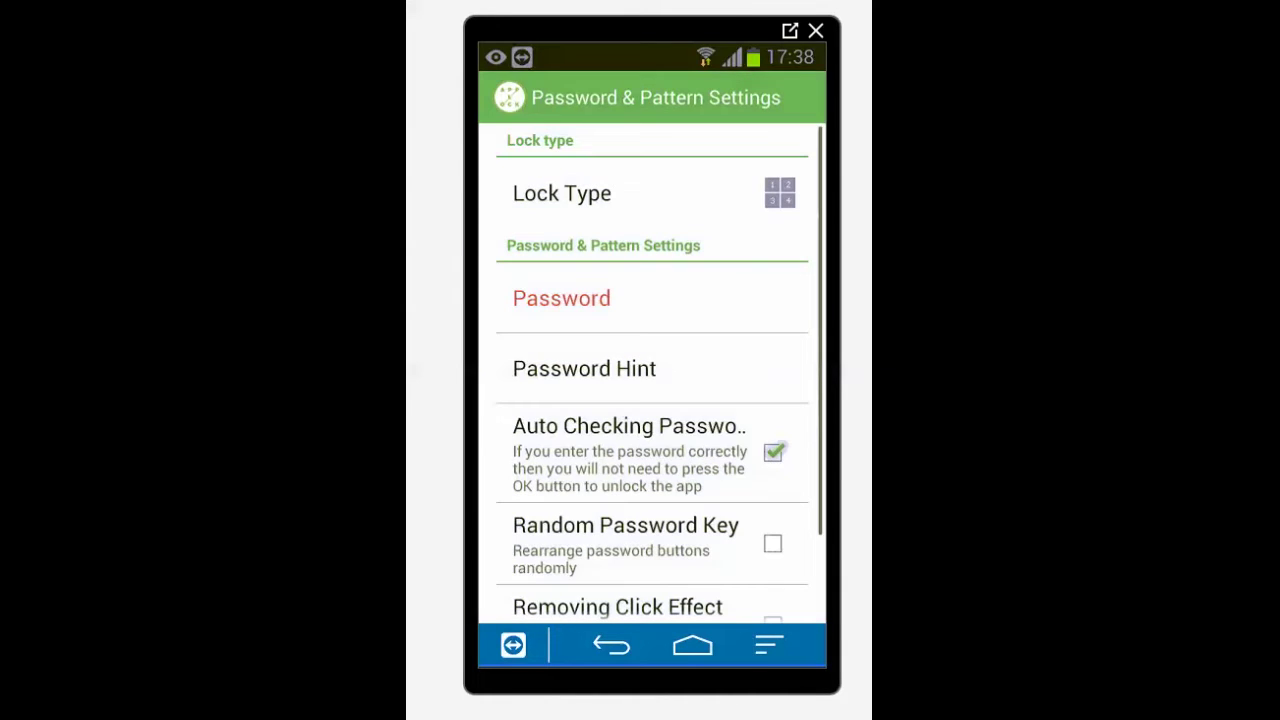
{"action": "left_click", "coordinate": [561, 298]}
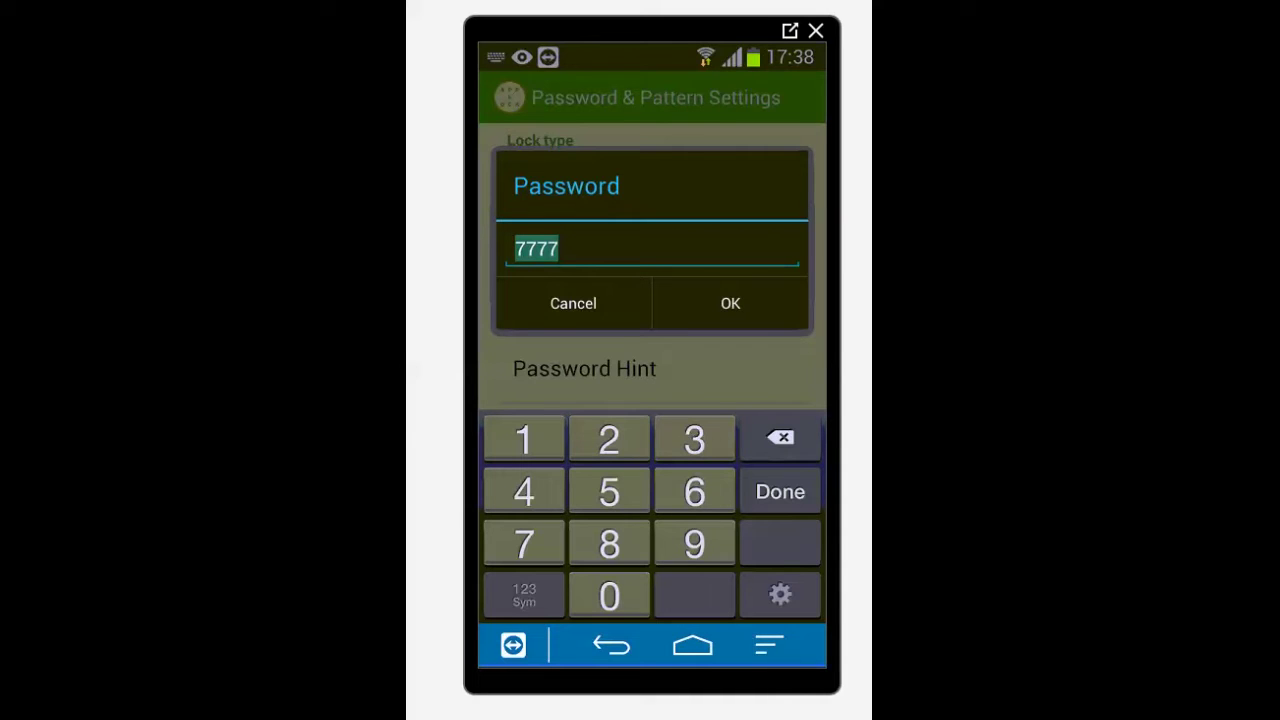
{"action": "type", "text": "1234"}
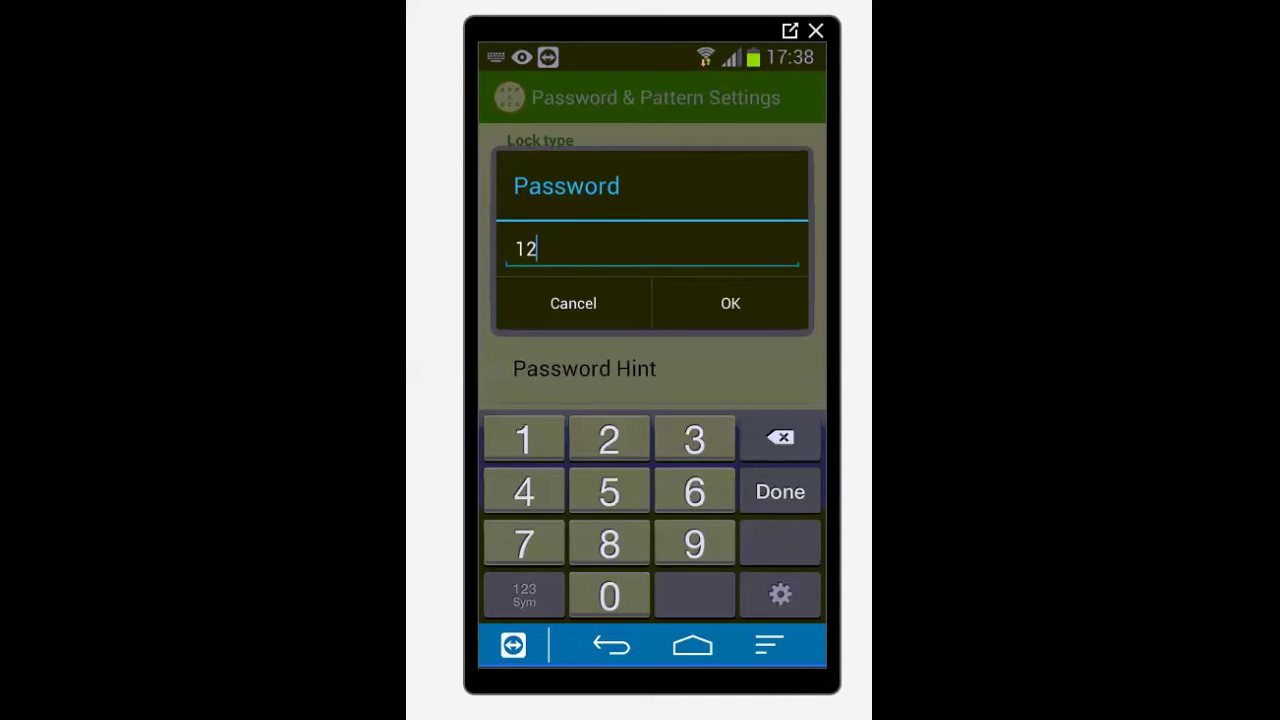
{"action": "left_click", "coordinate": [730, 303]}
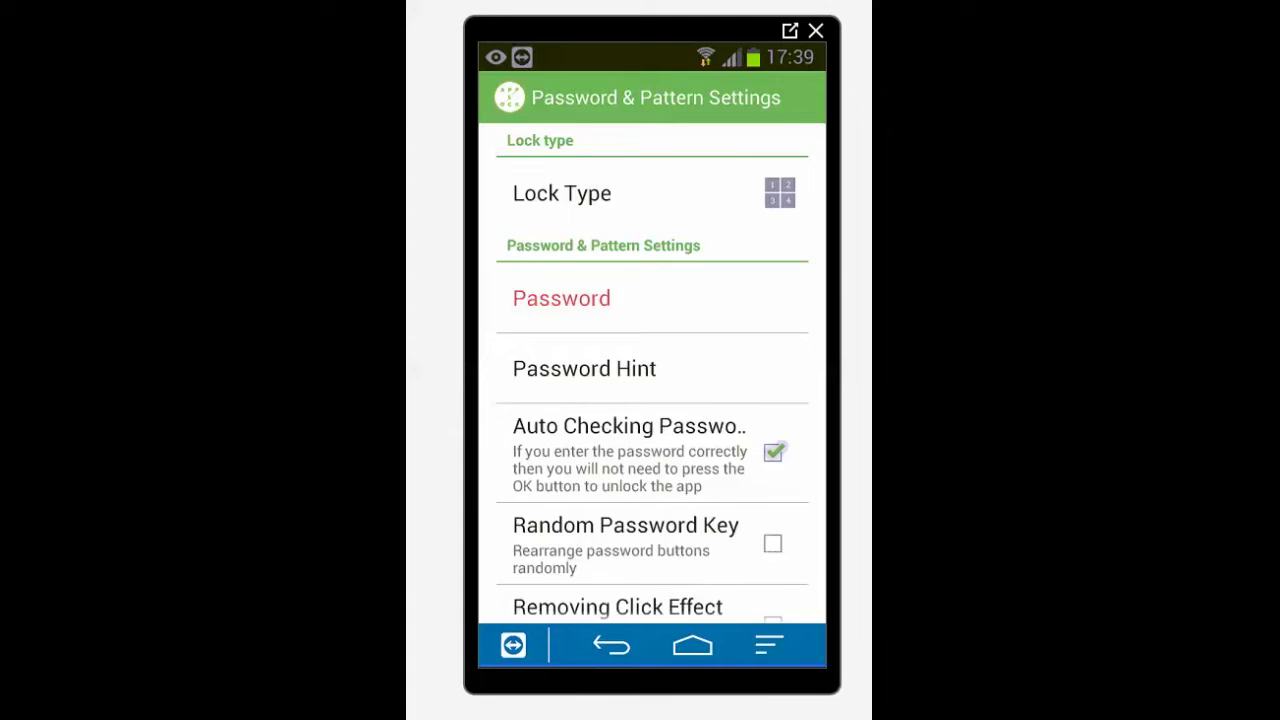
- Return to the Settings list and open Remote Control with its lock and unlock keywords
{"action": "key", "text": "Escape"}
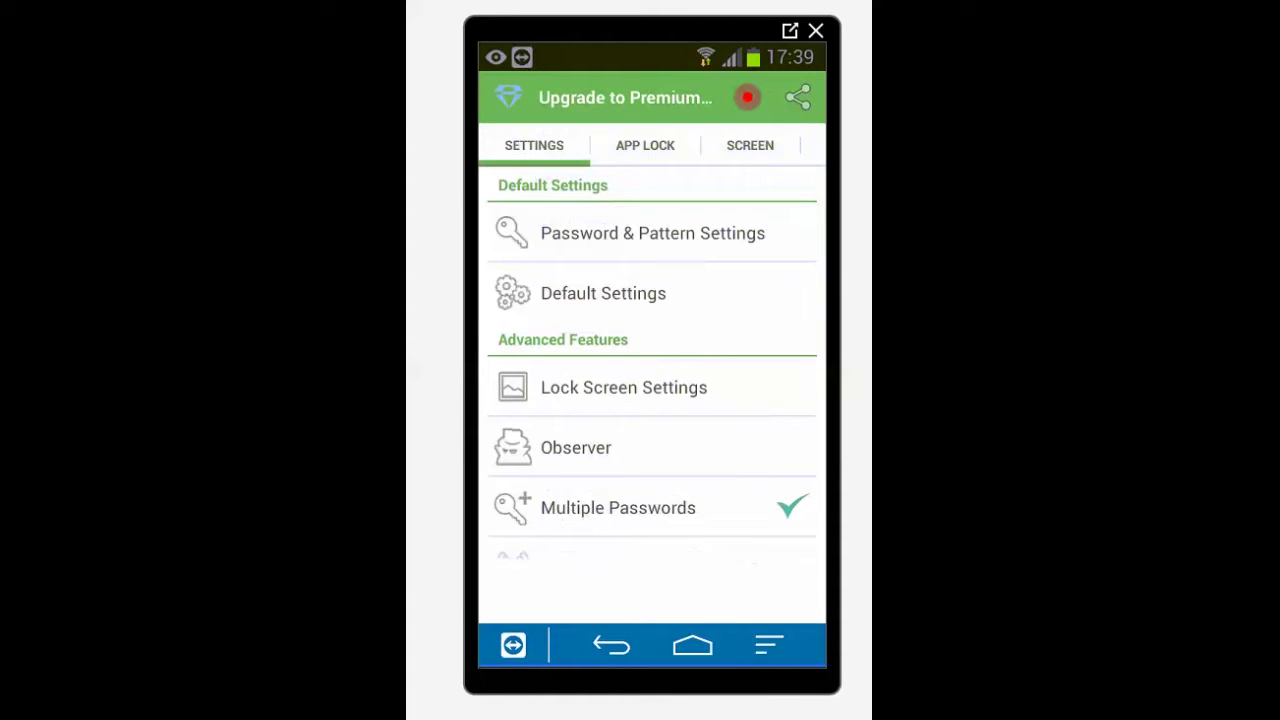
{"action": "scroll", "coordinate": [652, 380], "scroll_direction": "down", "scroll_amount": 3}
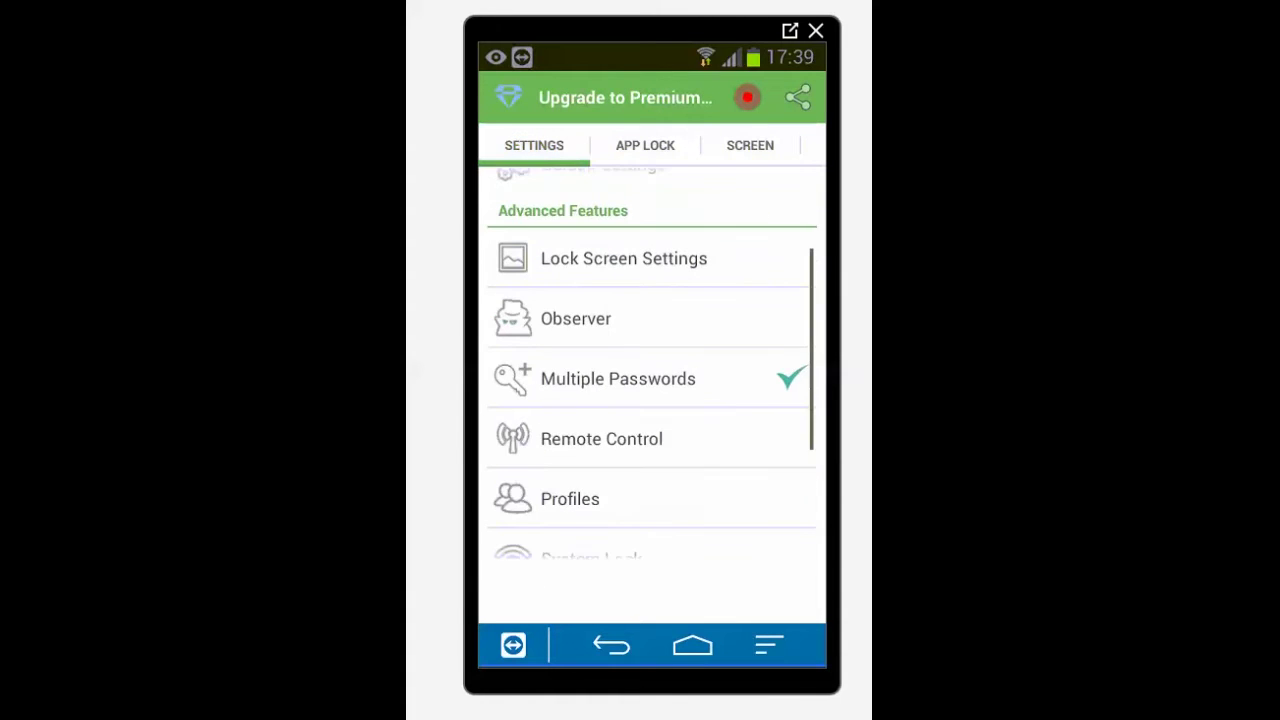
{"action": "scroll", "coordinate": [652, 380], "scroll_direction": "down", "scroll_amount": 4}
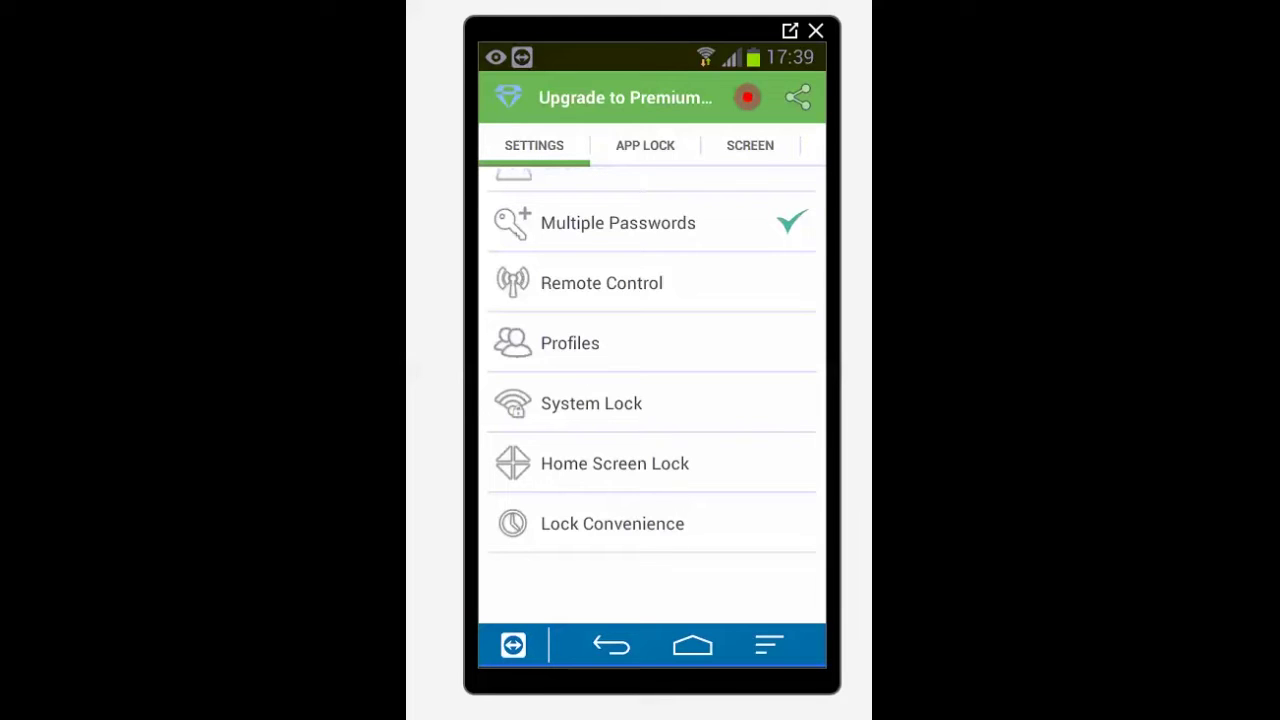
{"action": "left_click", "coordinate": [601, 283]}
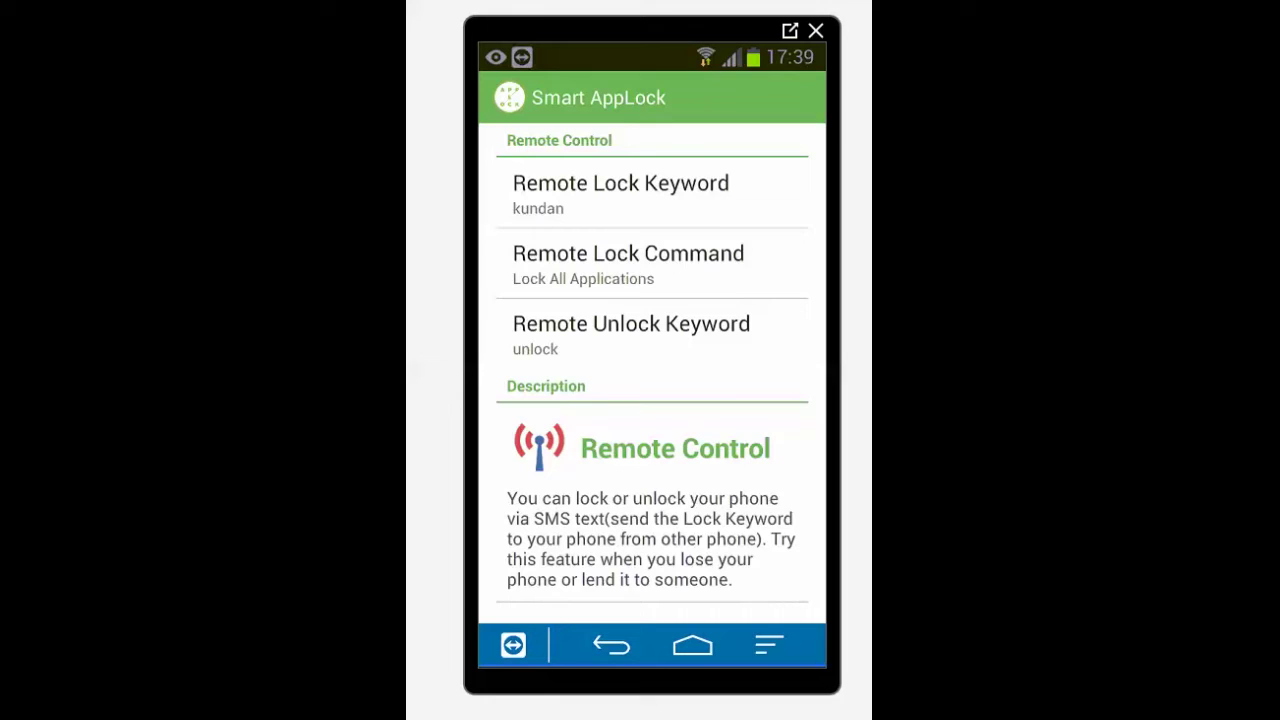
{"action": "left_click", "coordinate": [620, 193]}
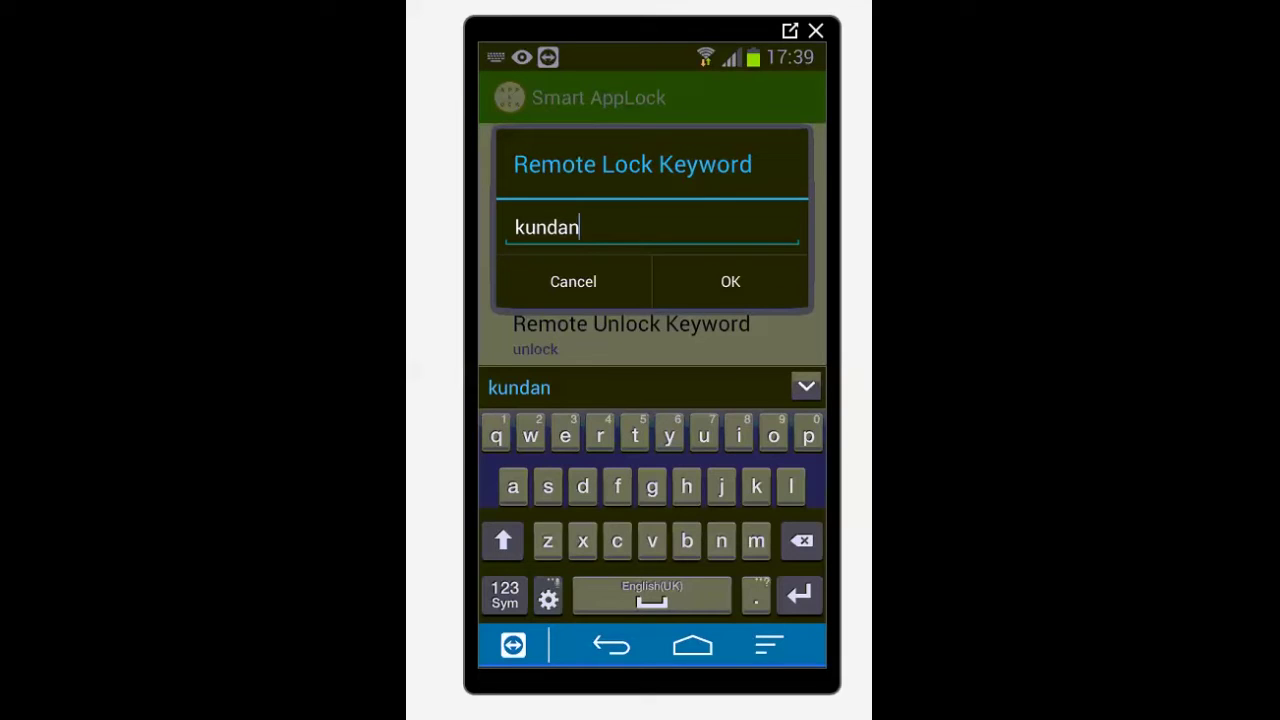
{"action": "left_click", "coordinate": [579, 228]}
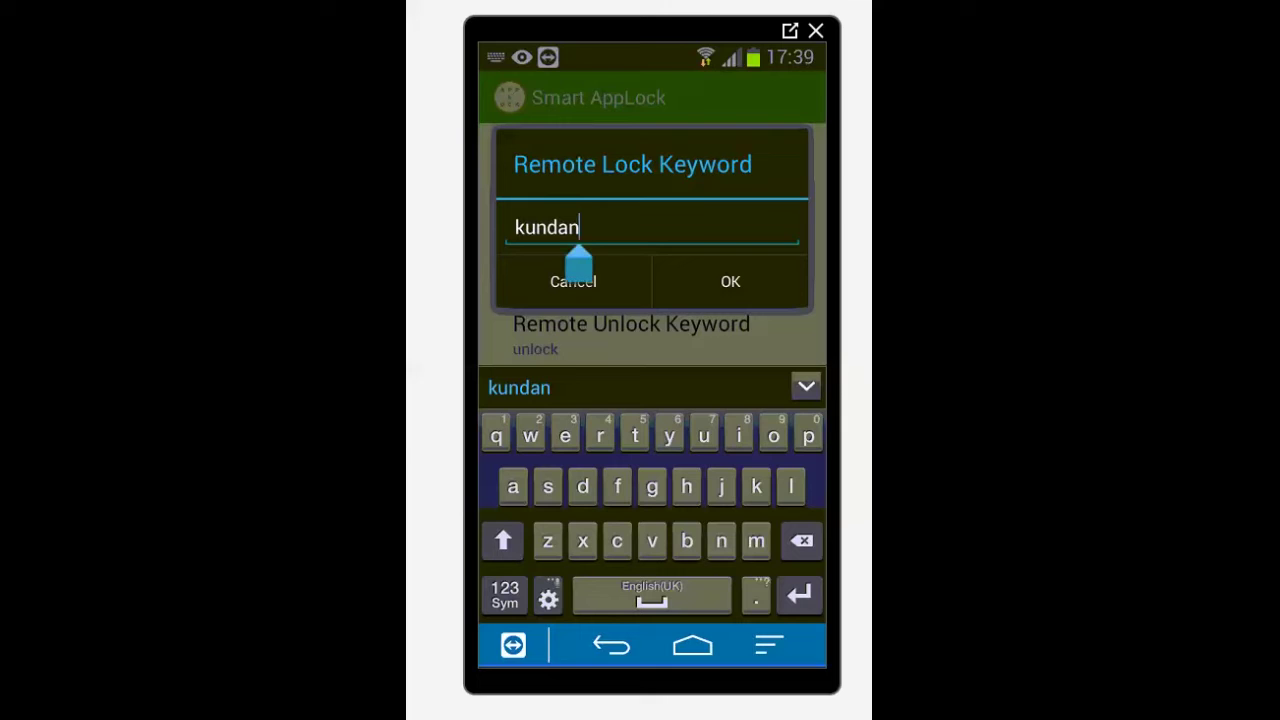
{"action": "left_click", "coordinate": [730, 281]}
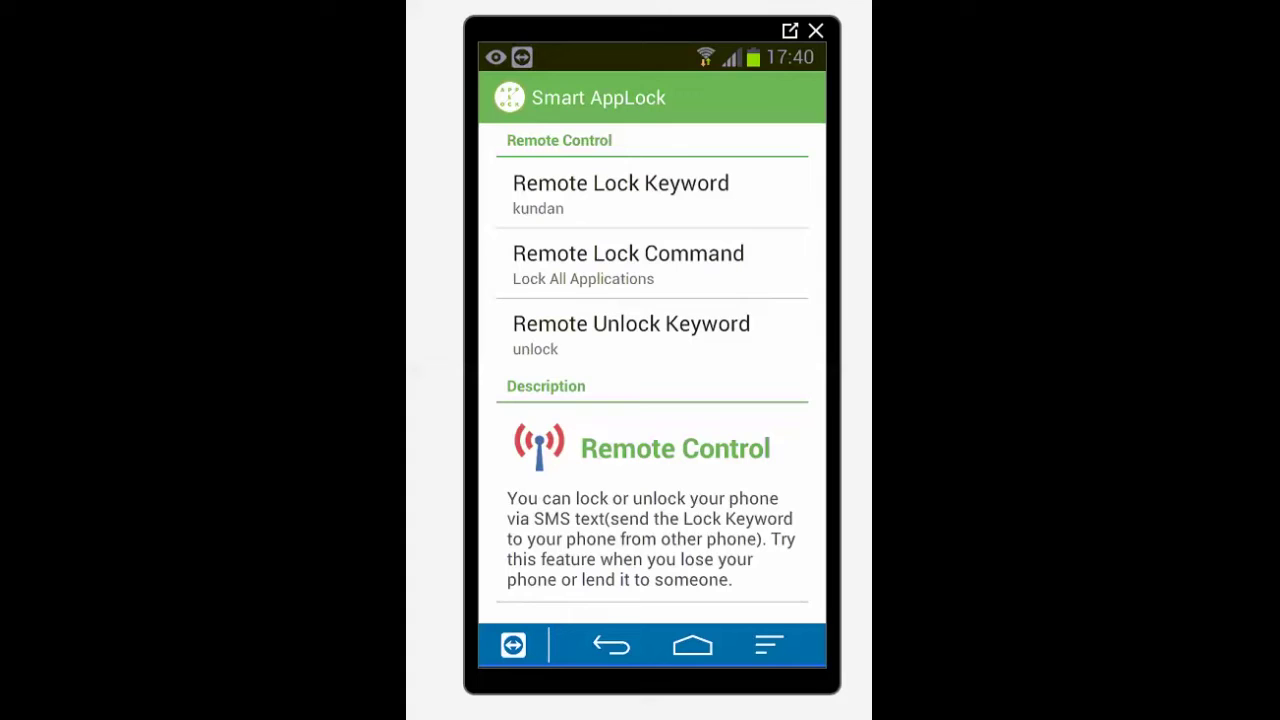
{"action": "left_click", "coordinate": [628, 263]}
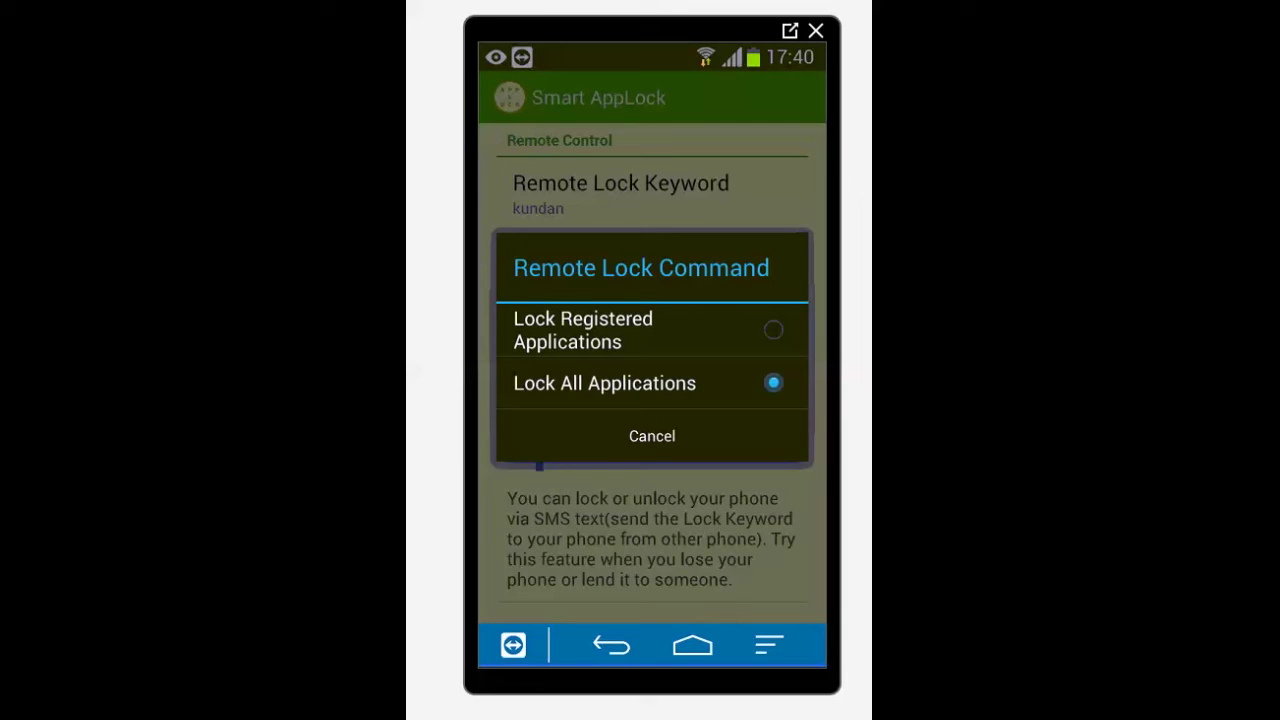
{"action": "left_click", "coordinate": [604, 383]}
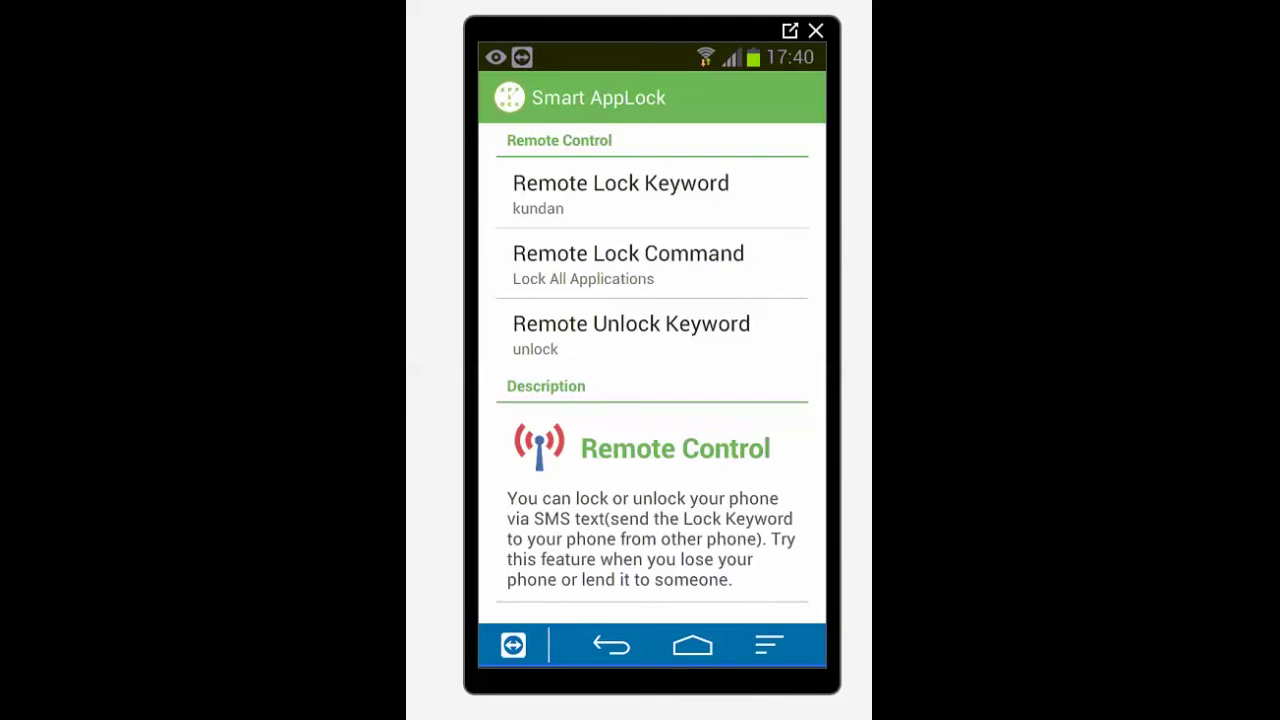
{"action": "left_click", "coordinate": [631, 335]}
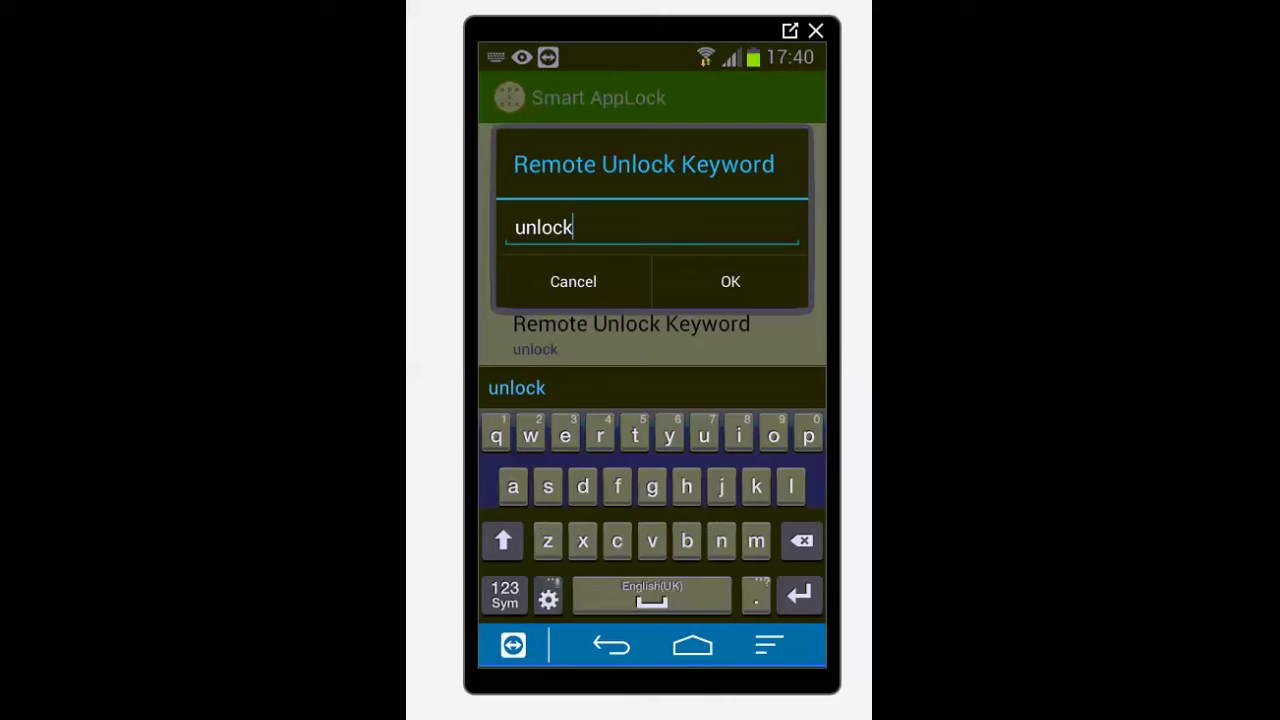
{"action": "left_click", "coordinate": [572, 228]}
{"action": "key", "text": "BackSpace"}
{"action": "key", "text": "BackSpace"}
{"action": "key", "text": "BackSpace"}
{"action": "key", "text": "BackSpace"}
{"action": "key", "text": "BackSpace"}
{"action": "key", "text": "BackSpace"}
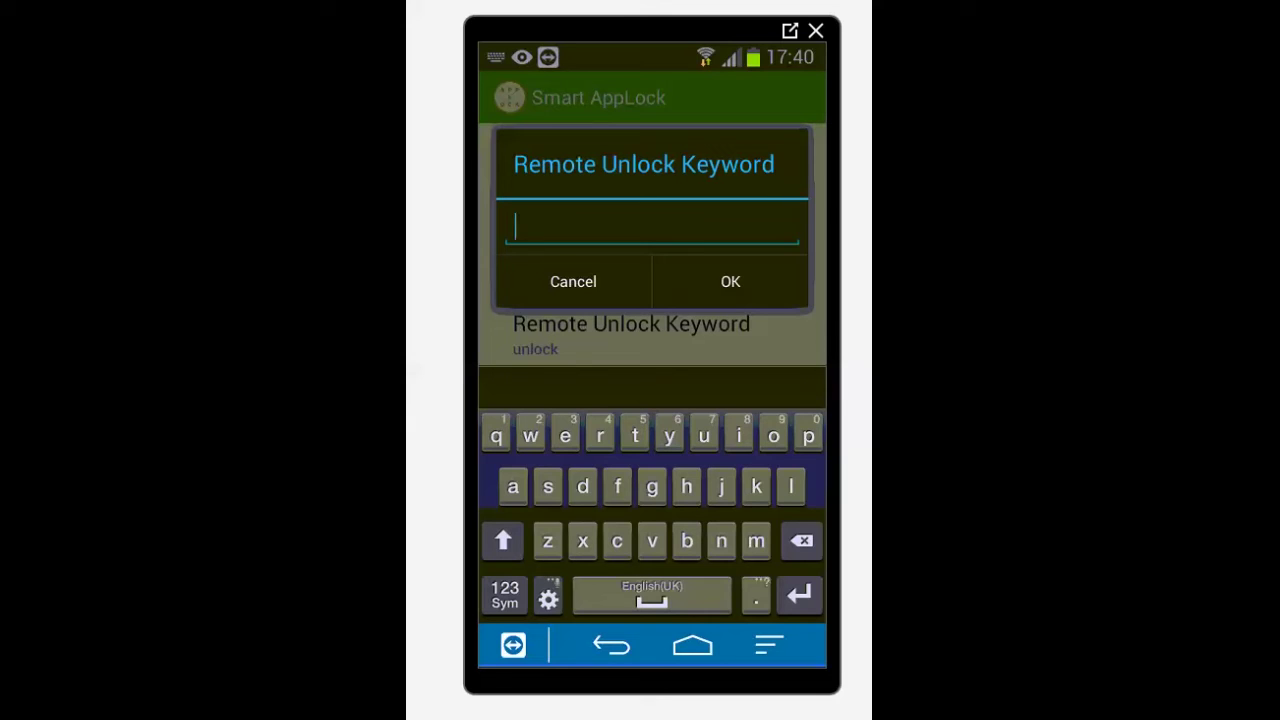
{"action": "left_click", "coordinate": [513, 486]}
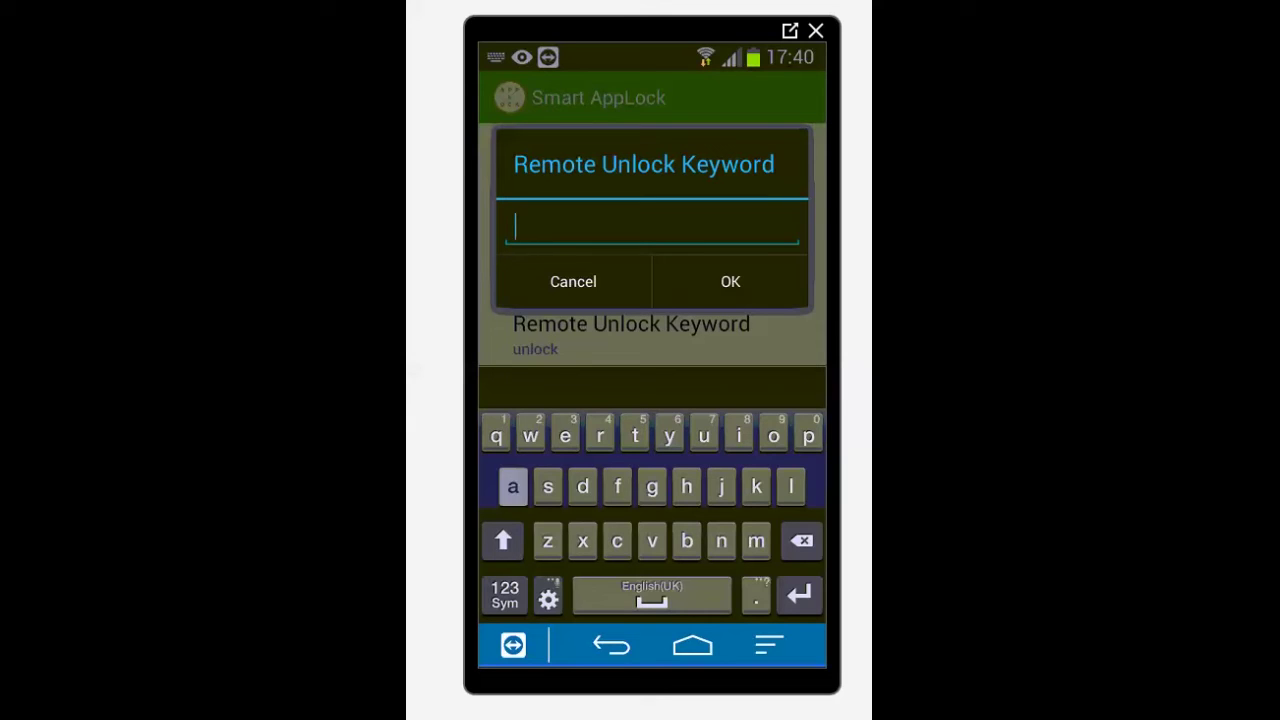
{"action": "type", "text": "bc"}
{"action": "left_click", "coordinate": [730, 281]}
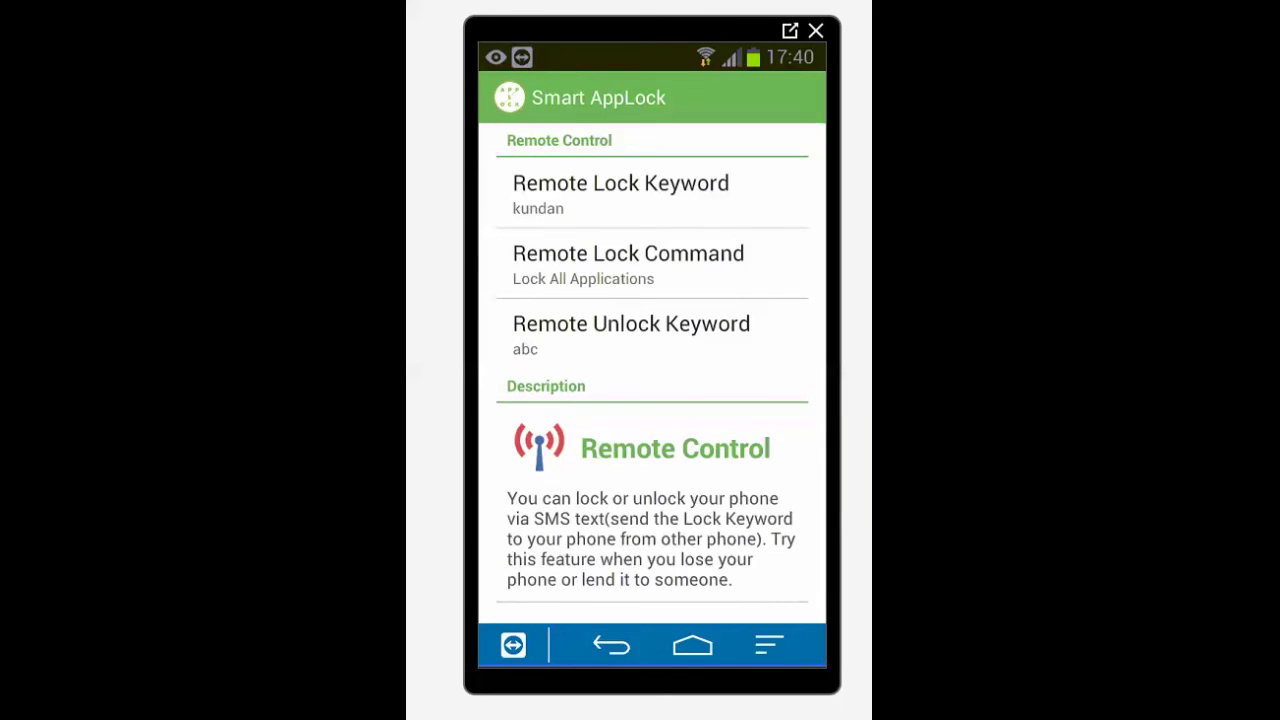
- Exit Smart AppLock to the Android home screen
{"action": "key", "text": "Home"}
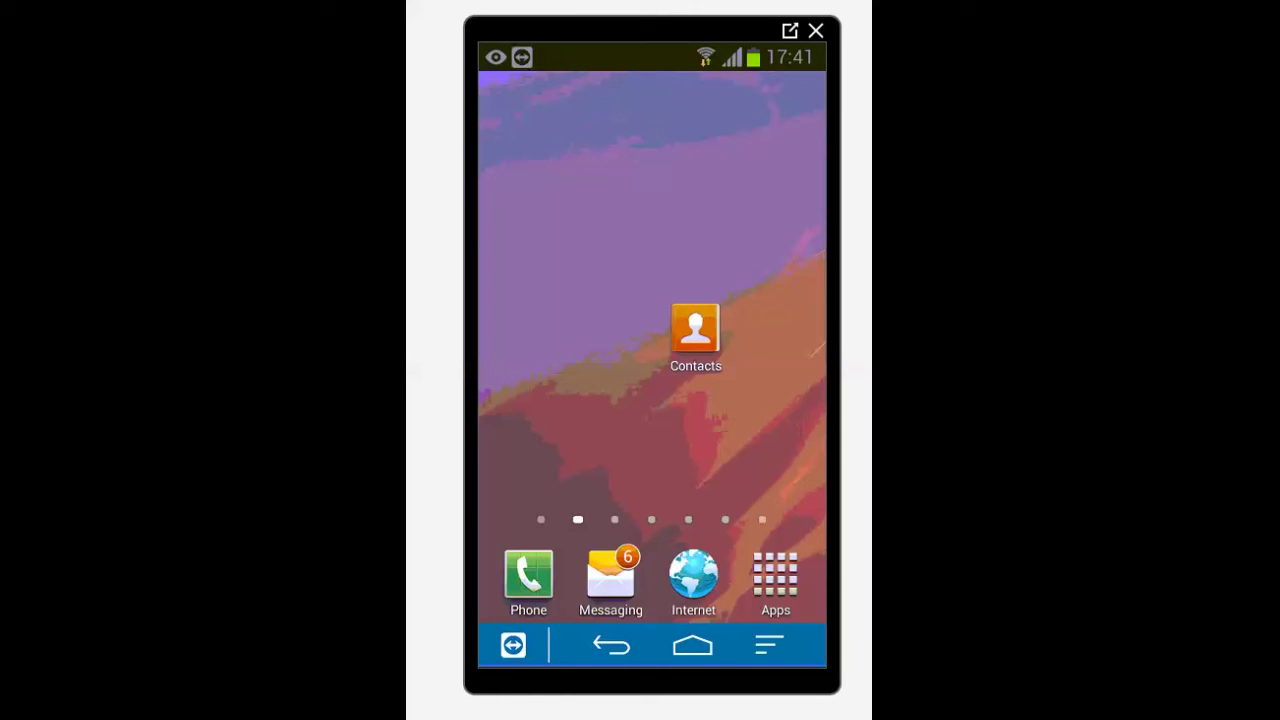
- Swipe to the home page with Smart AppLock, WhatsApp, Facebook and QuickSupport icons
{"action": "left_click_drag", "start_coordinate": [760, 300], "coordinate": [540, 300]}
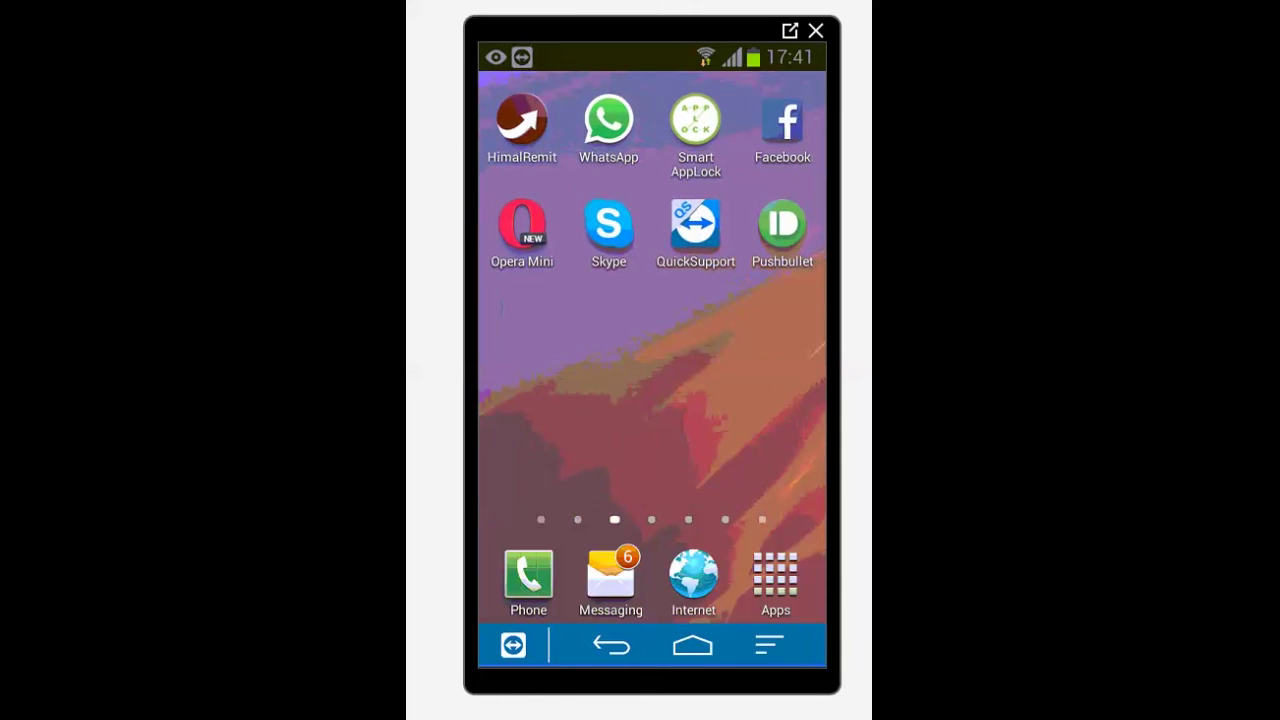